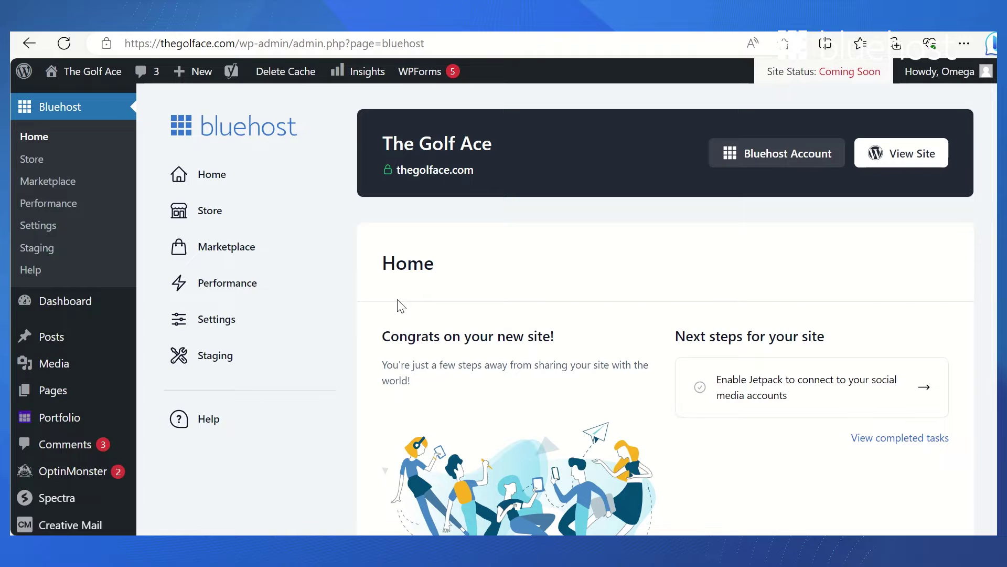
Step: Search for tidio among the plugins available to add and activate the Tidio – Live Chat & AI Chatbots plugin
scroll(105, 310, down, 7)
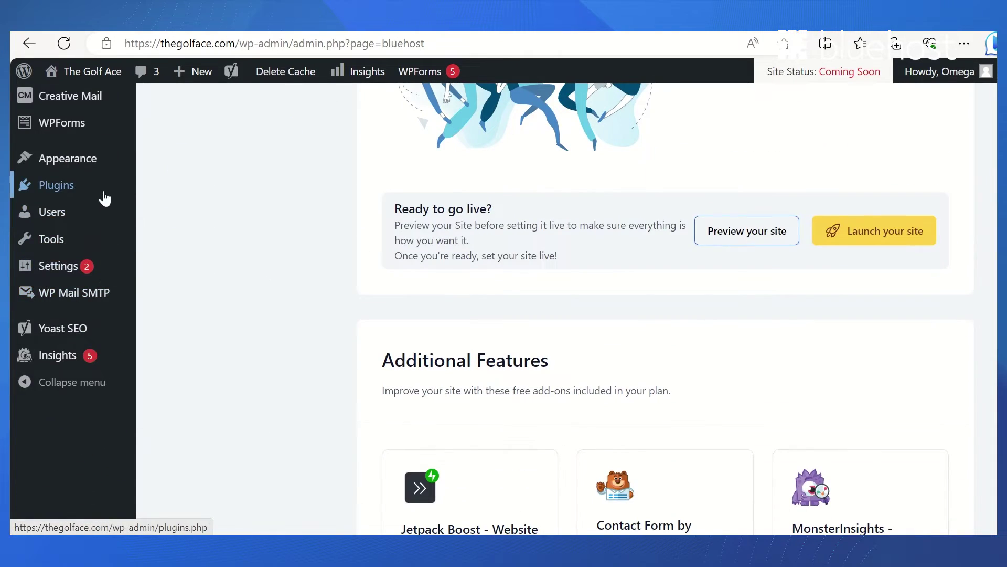
mouse_move(109, 189)
click(156, 210)
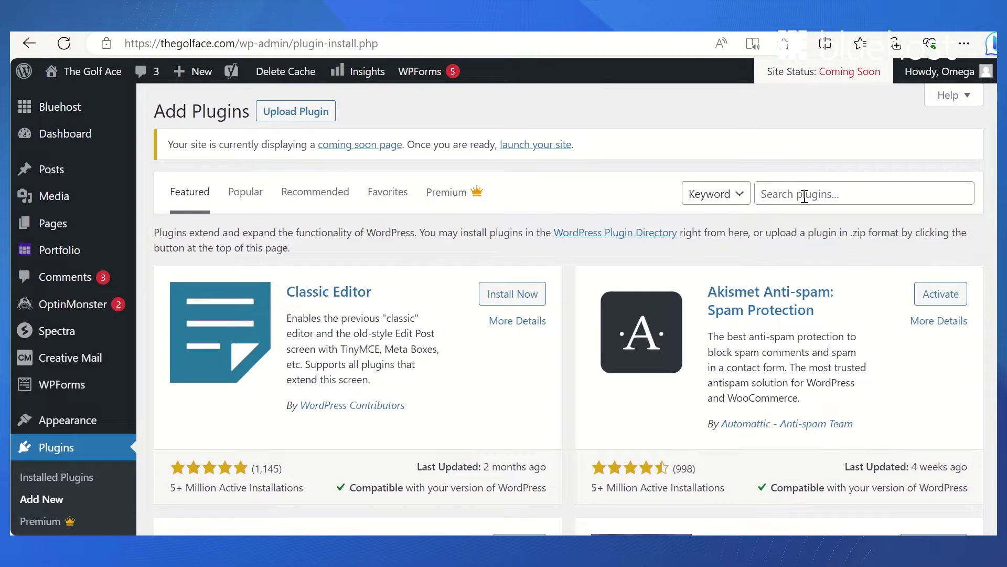
click(806, 196)
text(tidio)
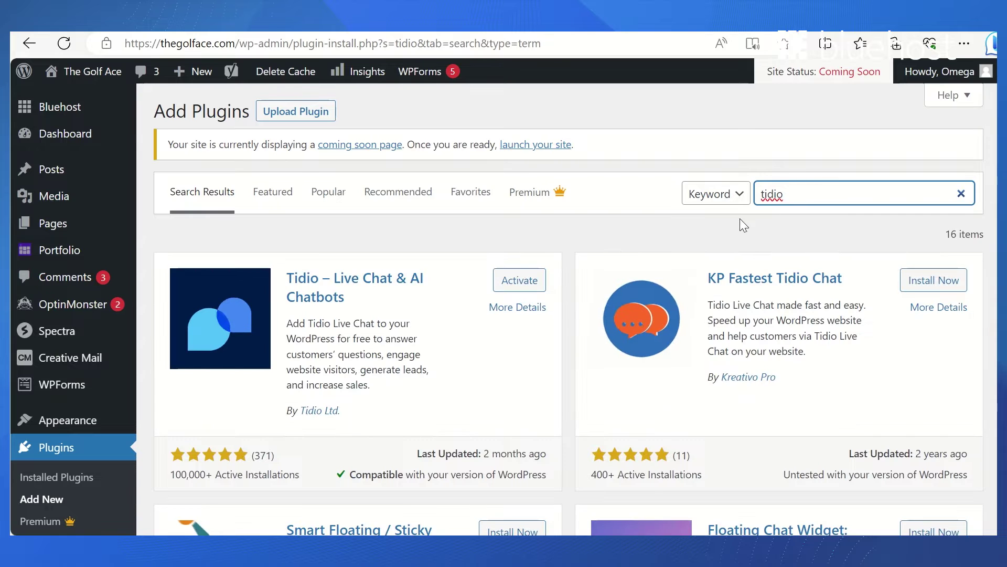
click(519, 282)
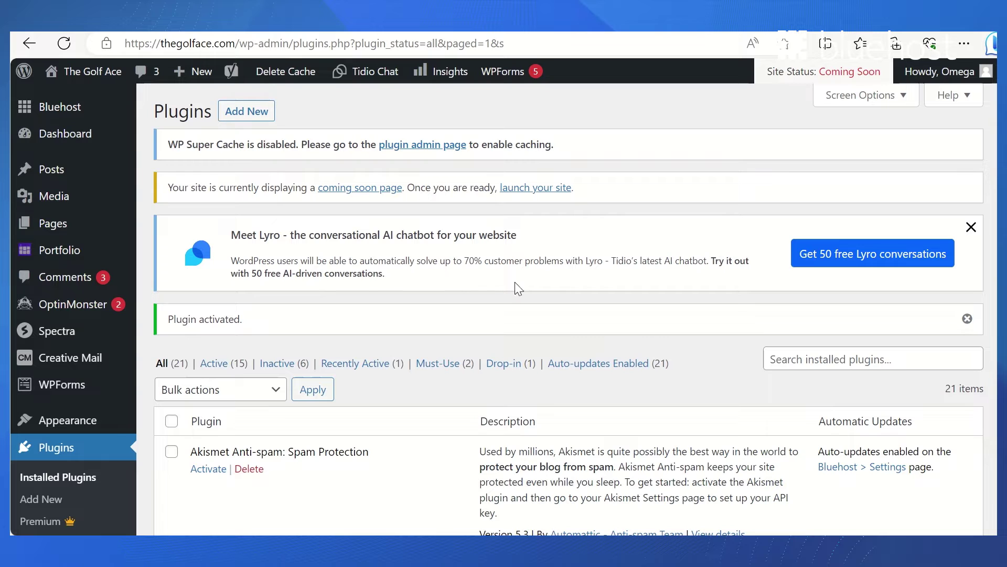
Step: Open the Tidio Chat admin page and submit the filled-in form to create a free Tidio account
scroll(55, 349, down, 5)
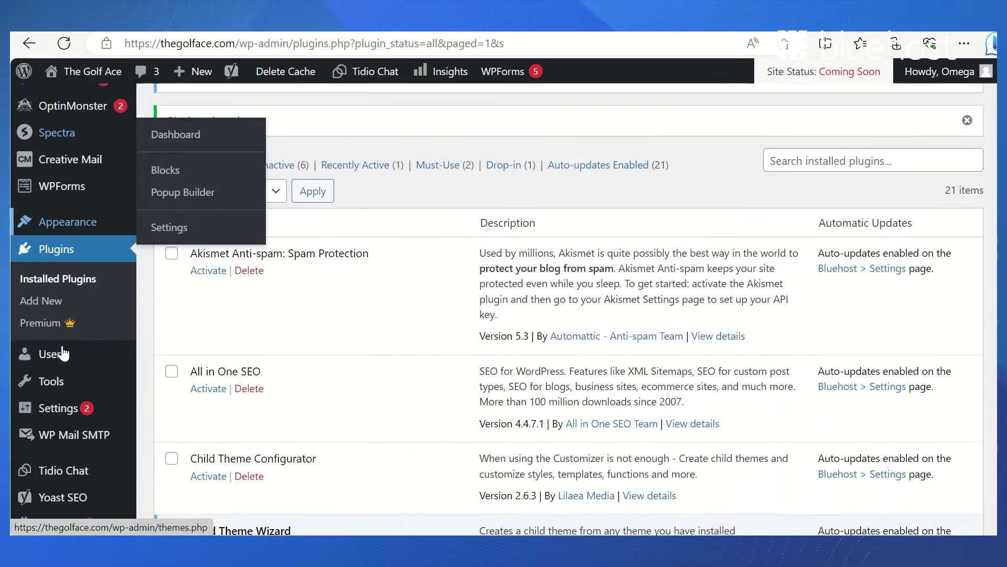
mouse_move(62, 355)
scroll(63, 360, down, 3)
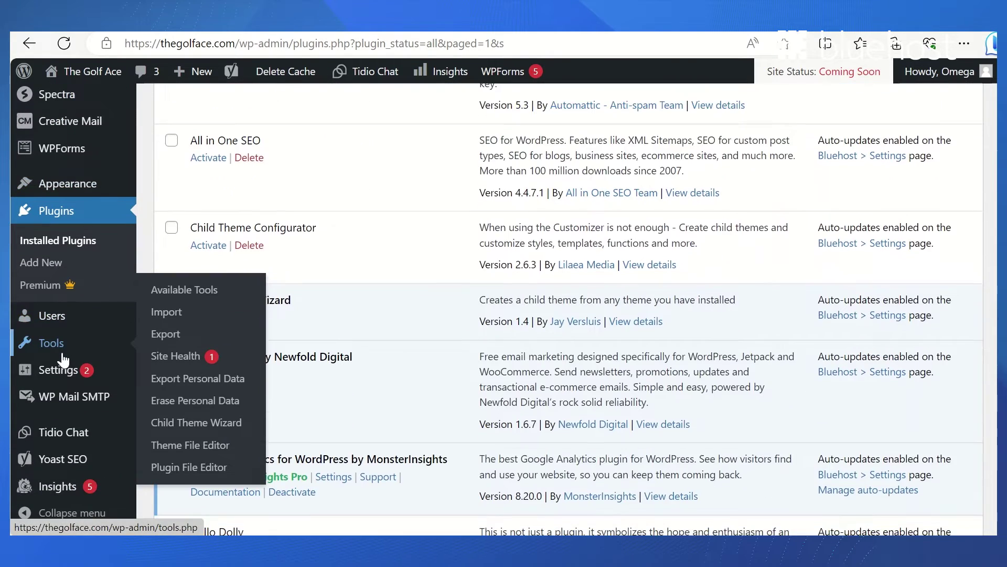
click(55, 431)
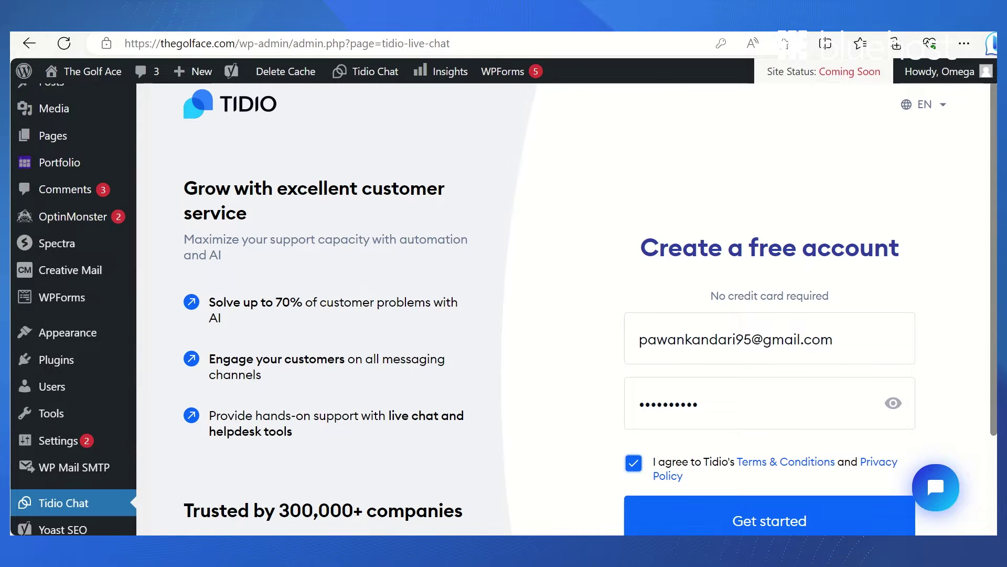
scroll(811, 454, down, 2)
click(806, 450)
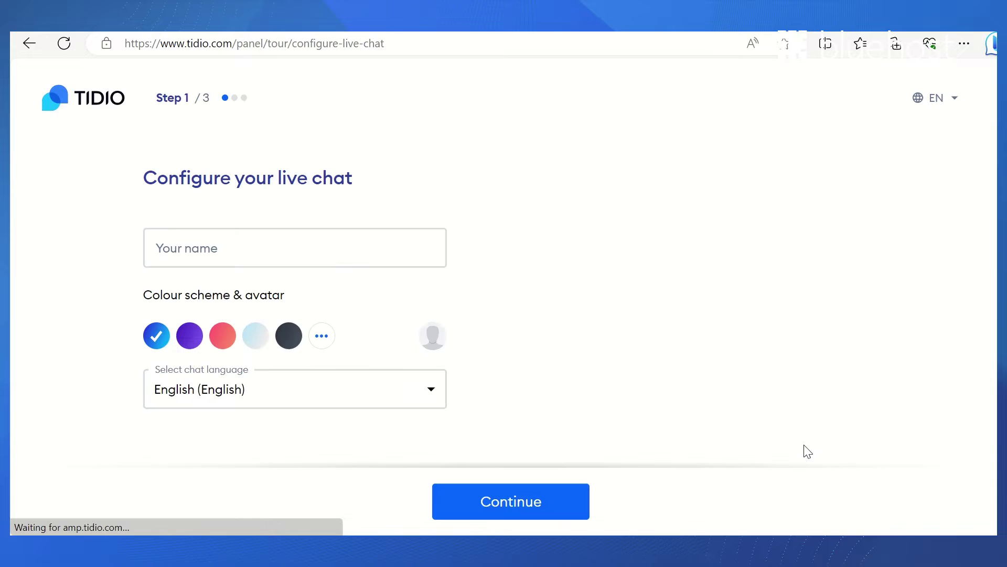
Step: Enter the display name for the live chat and proceed with the default colour scheme and English as chat language
text(pawankandari95)
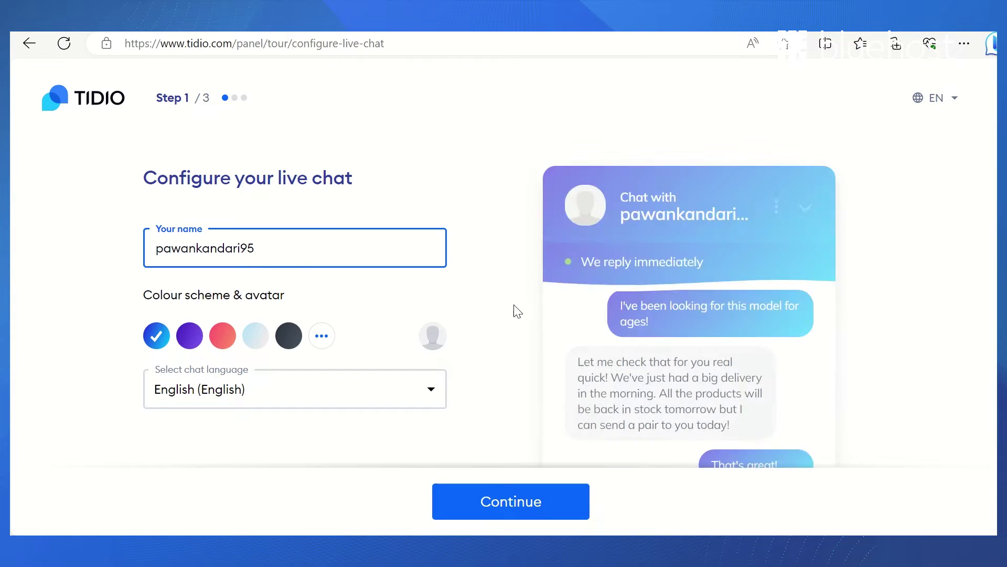
scroll(525, 368, down, 4)
click(508, 499)
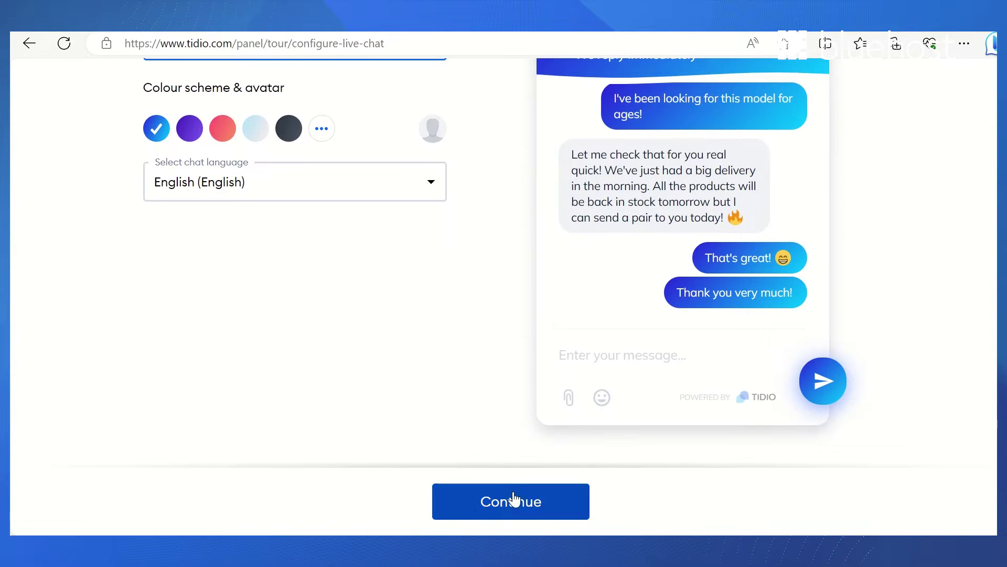
Step: Choose solving customers' problems as the main focus and install the widget with the "Just greet them warmly" chatbot
scroll(499, 465, down, 2)
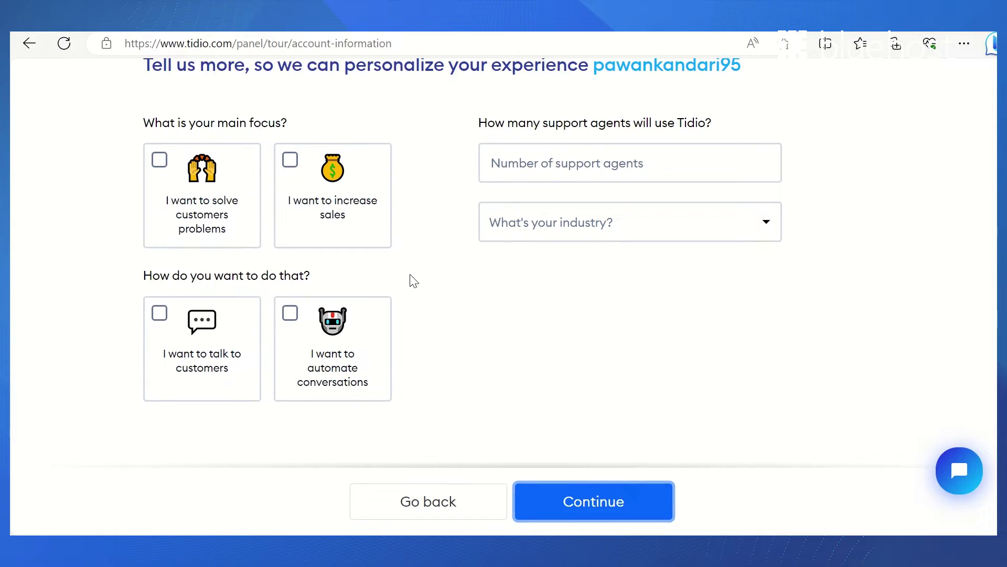
click(229, 201)
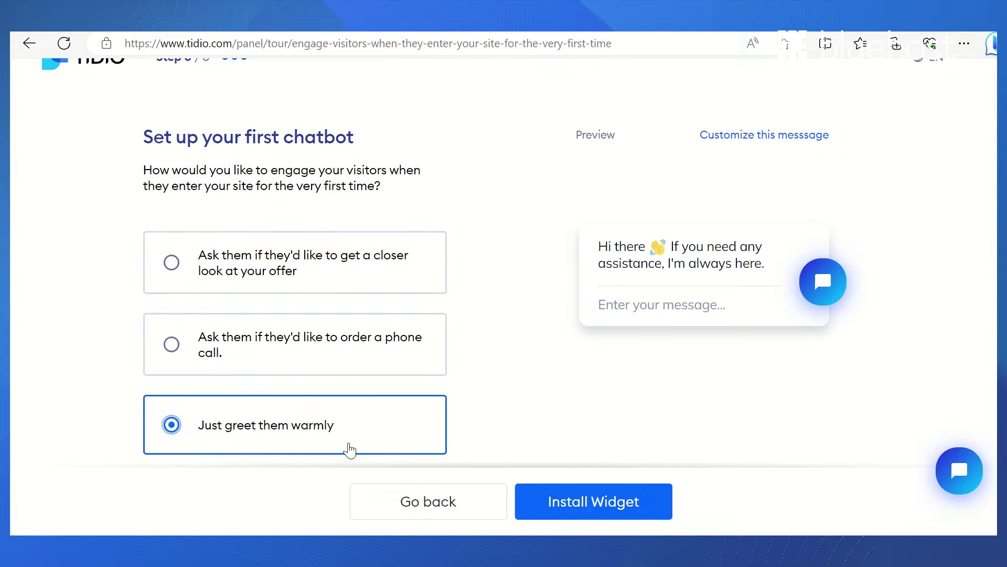
scroll(472, 438, down, 1)
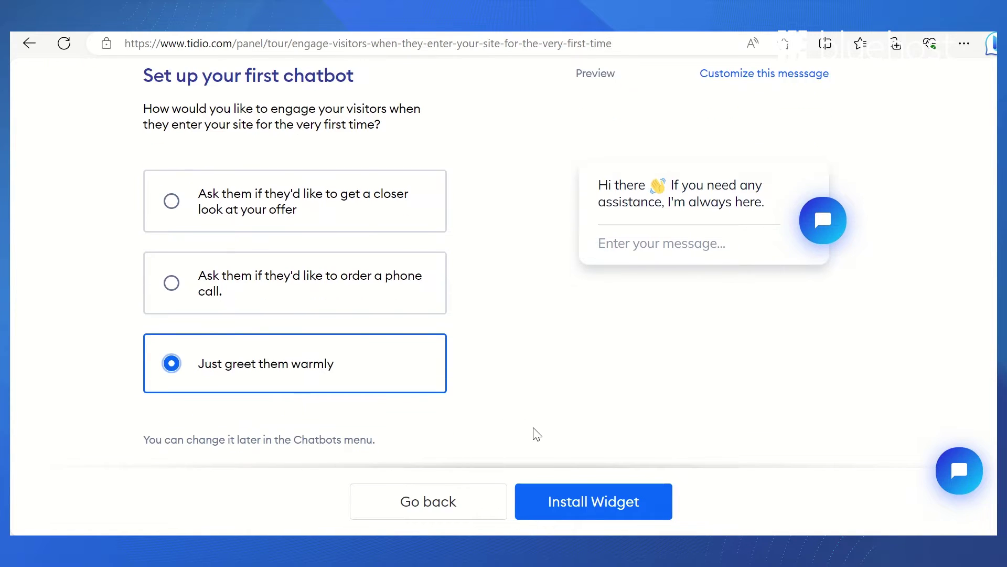
click(572, 499)
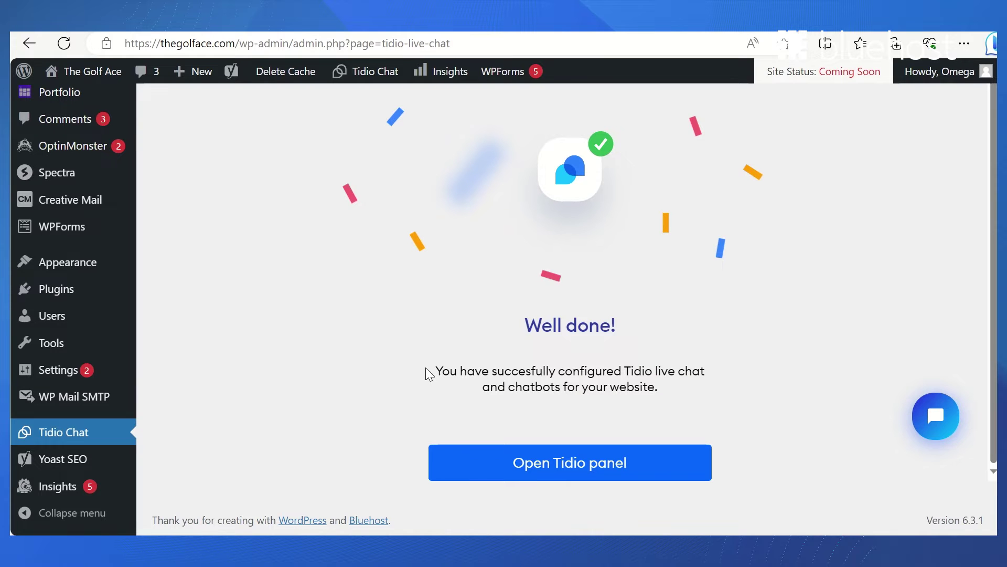
Step: Open the Tidio support chat window on the setup page to view it and collapse it again
click(937, 418)
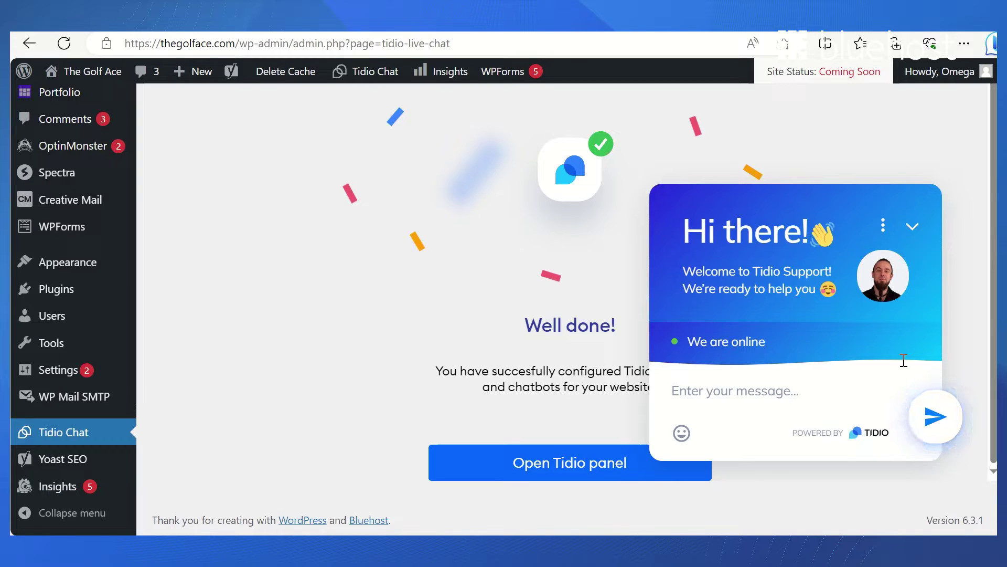
click(911, 228)
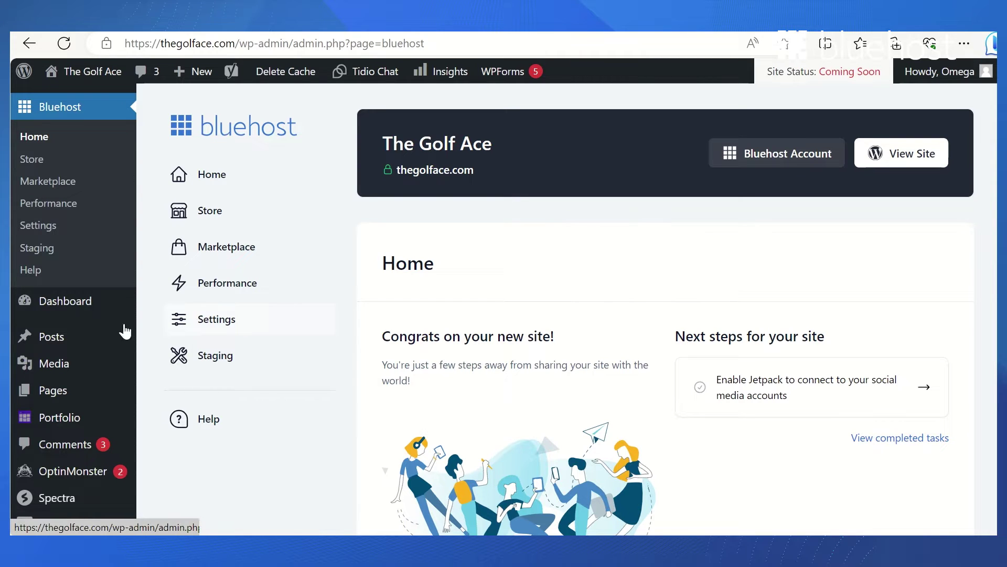
Step: Go to the site's Add Plugins page and search the plugin directory for chatbot
scroll(92, 322, down, 3)
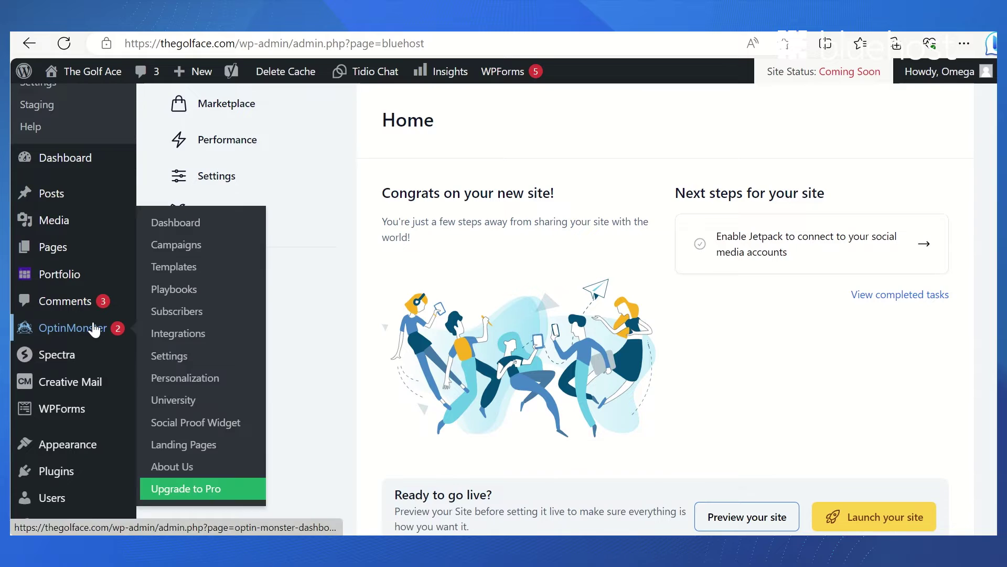
scroll(94, 325, down, 3)
mouse_move(94, 329)
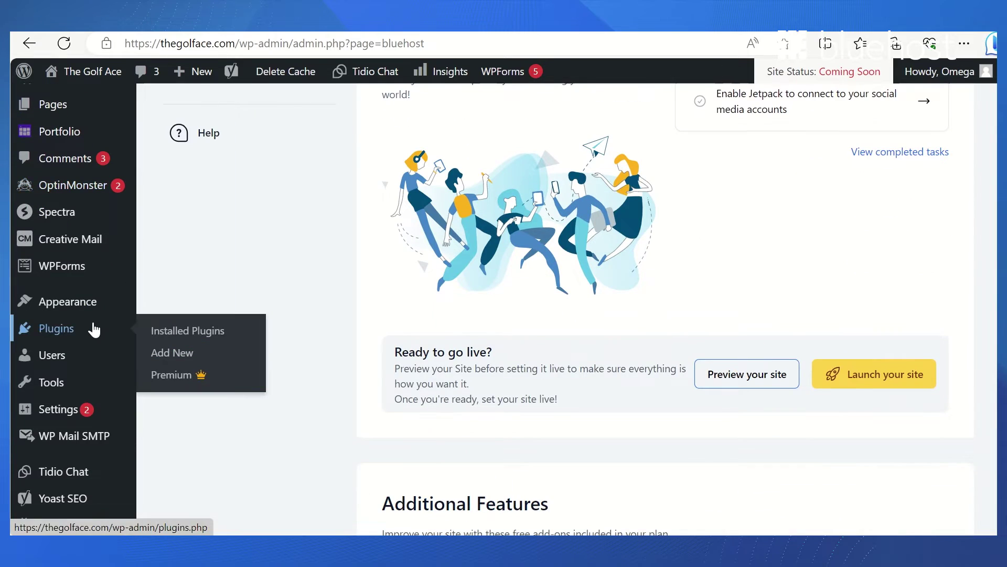
click(169, 354)
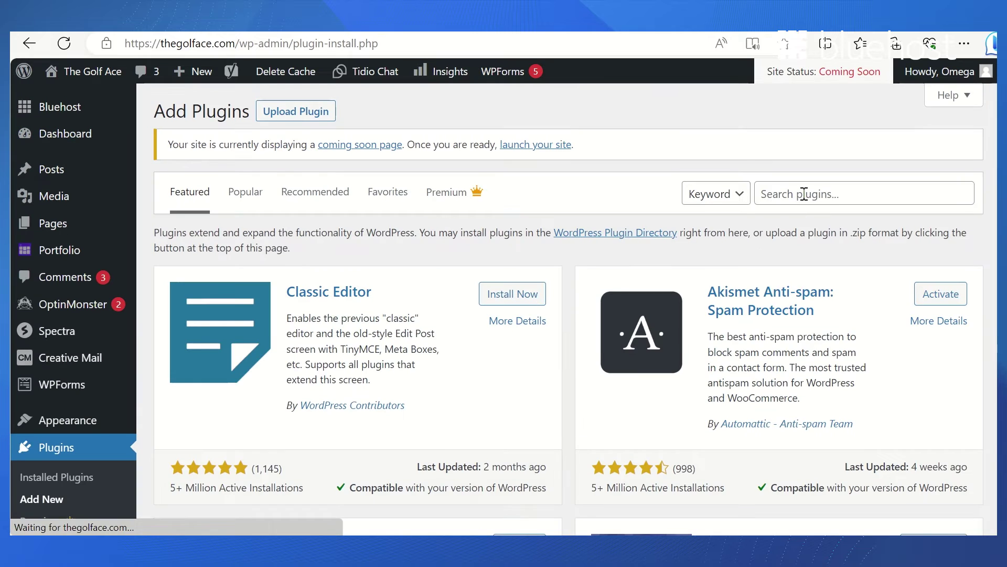
click(804, 194)
text(chatbot)
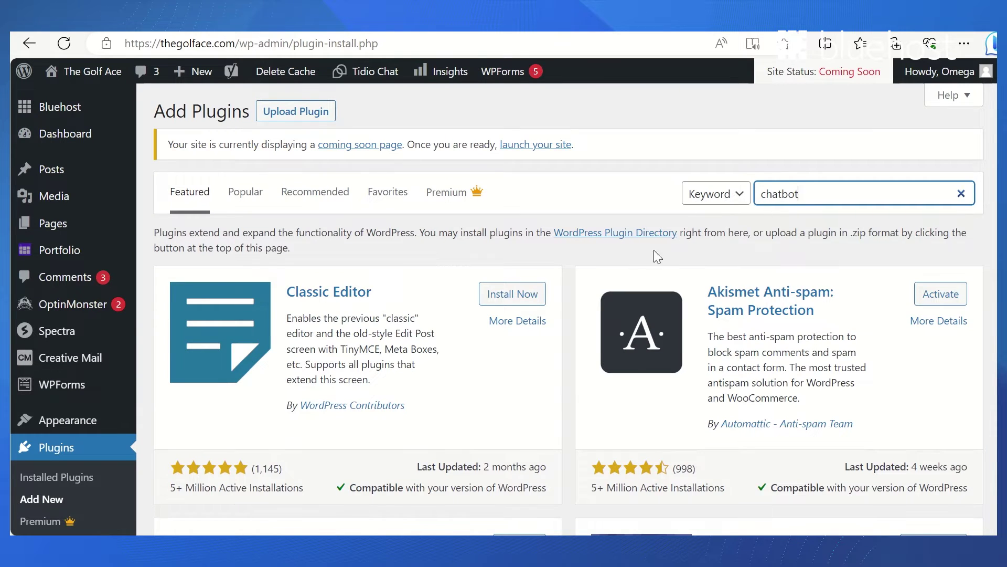
Step: Find ChatBot – WP chat bot plugin for WordPress in the search results and activate it
scroll(557, 276, down, 5)
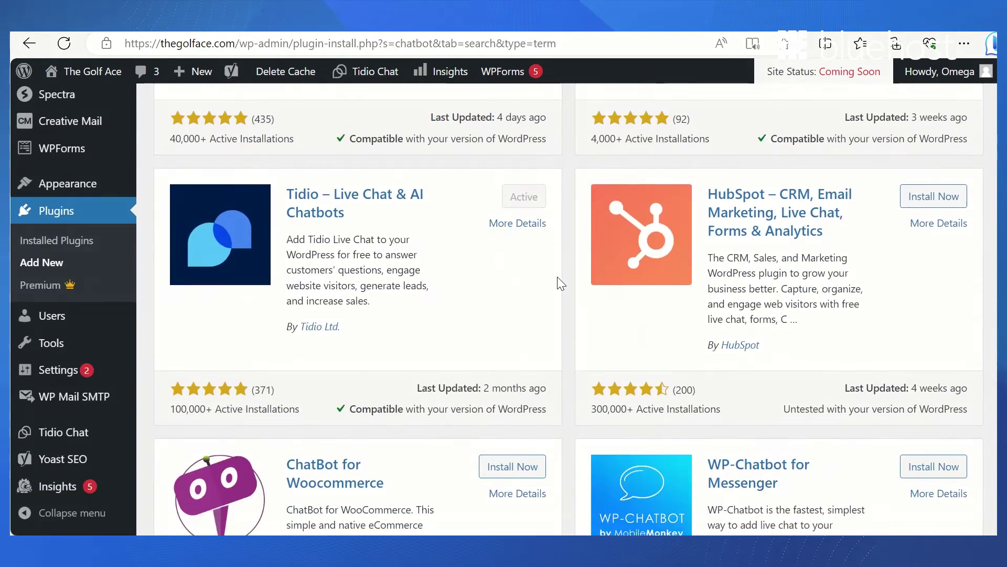
scroll(557, 276, down, 15)
scroll(557, 276, down, 9)
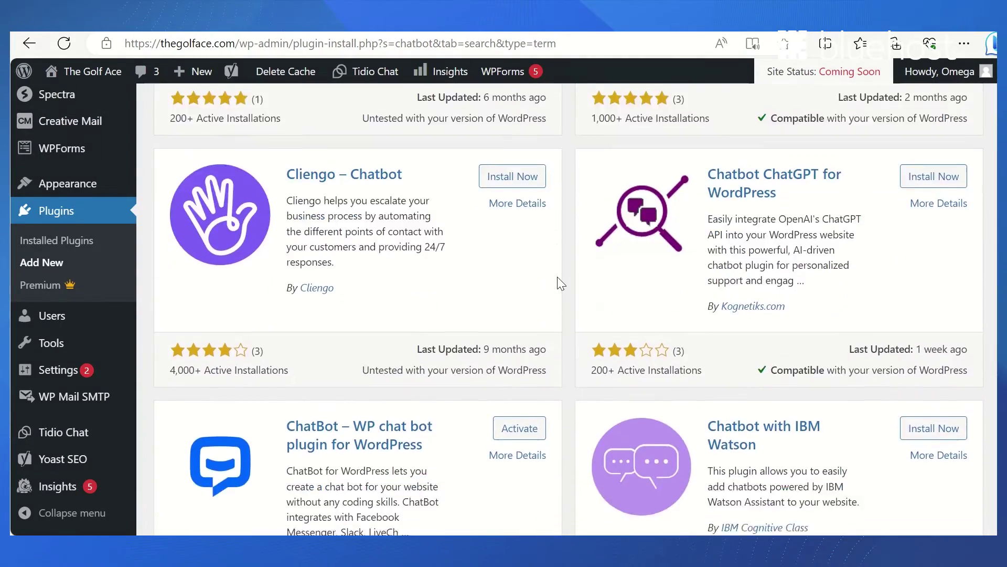
scroll(557, 276, down, 4)
click(519, 197)
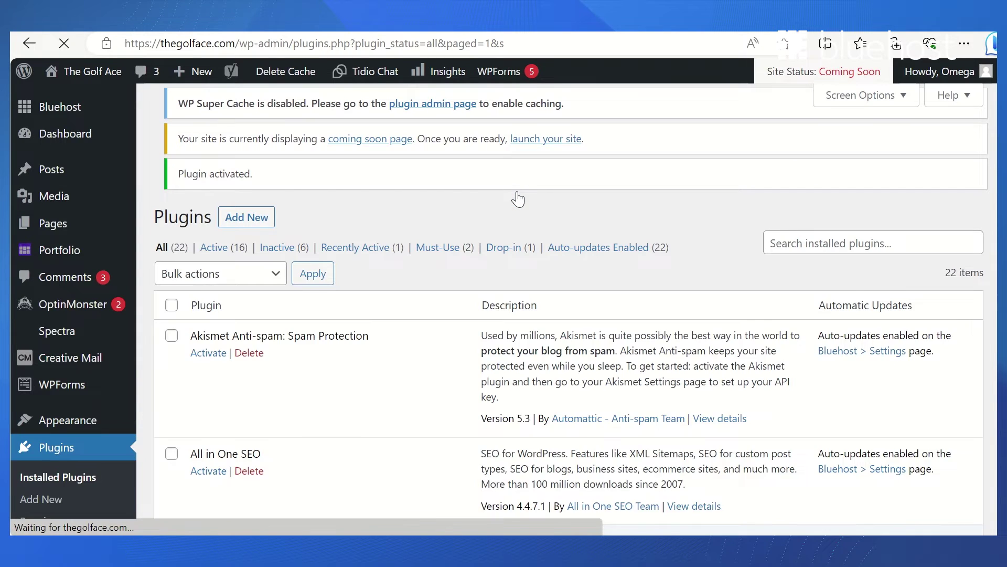
Step: Open the ChatBot plugin's configuration page and log in to the existing ChatBot account from its sign-up link
scroll(80, 279, down, 5)
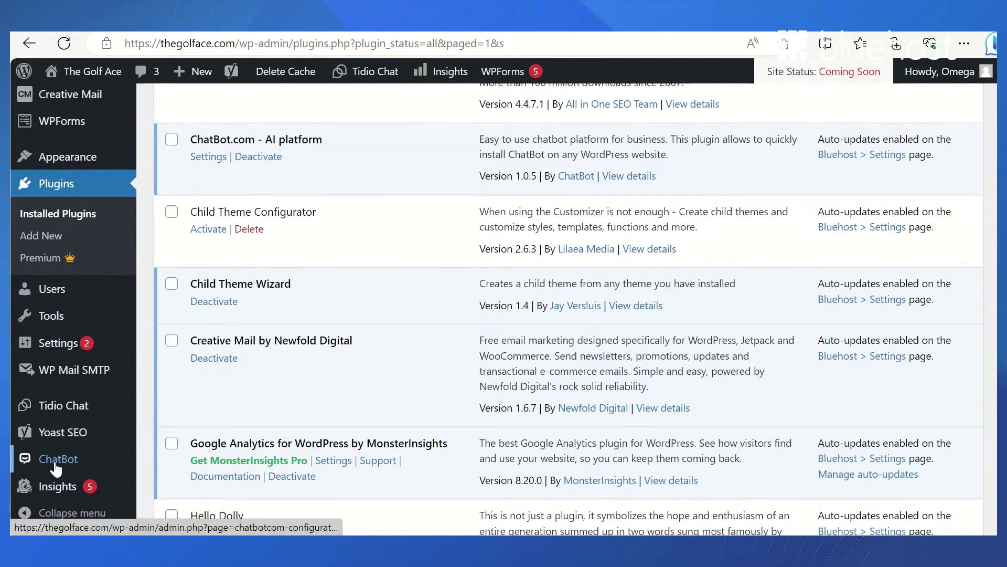
click(58, 461)
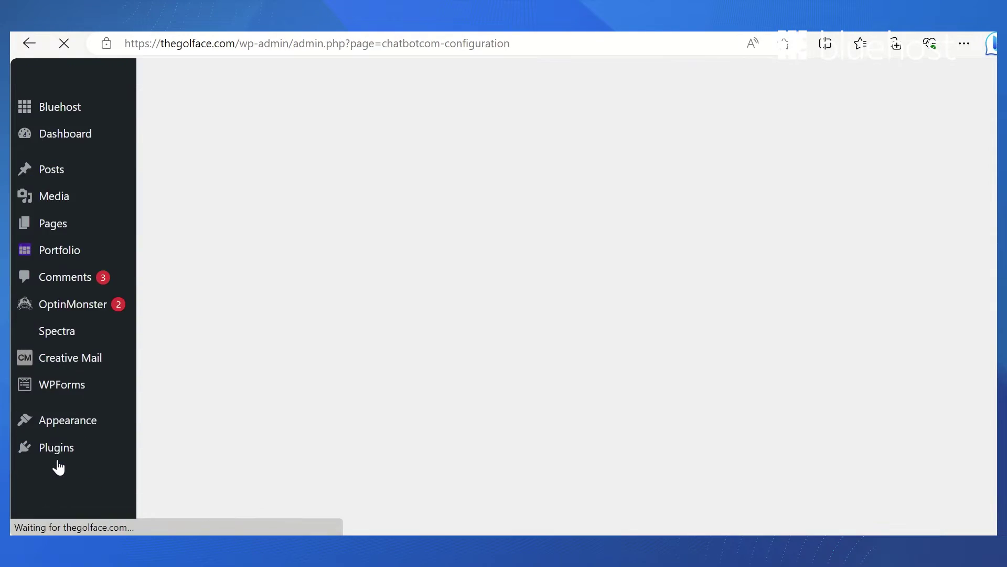
scroll(462, 366, down, 2)
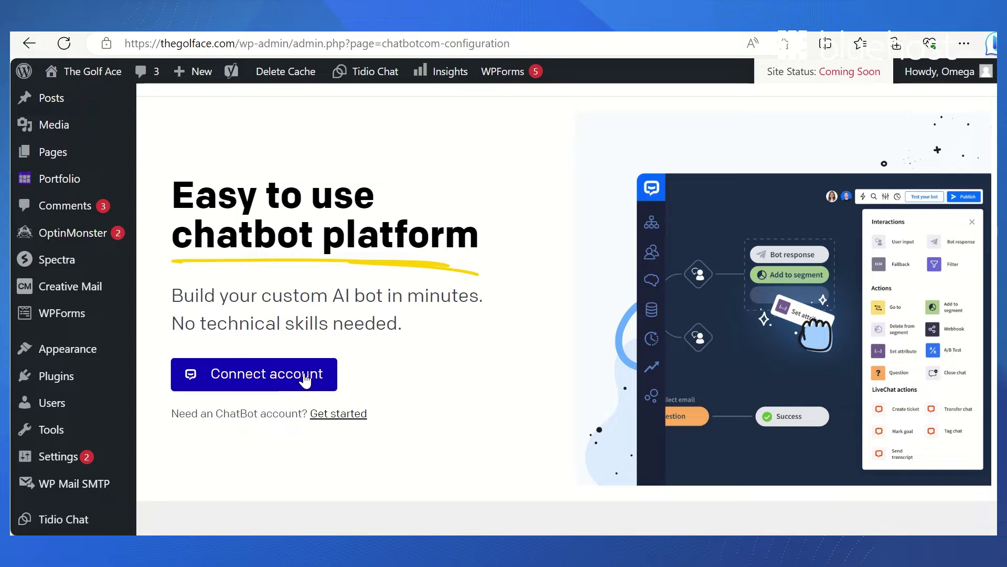
click(339, 414)
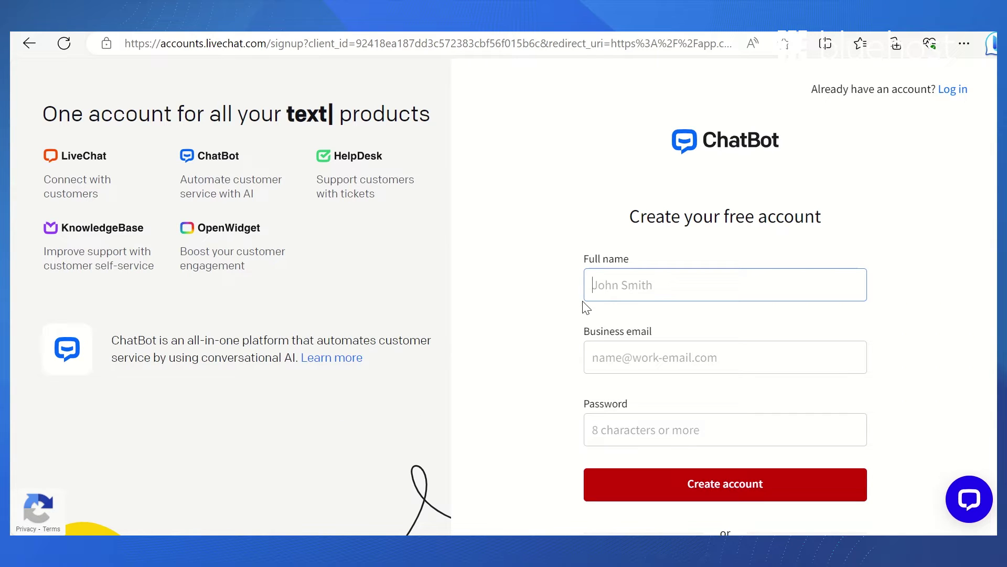
click(951, 90)
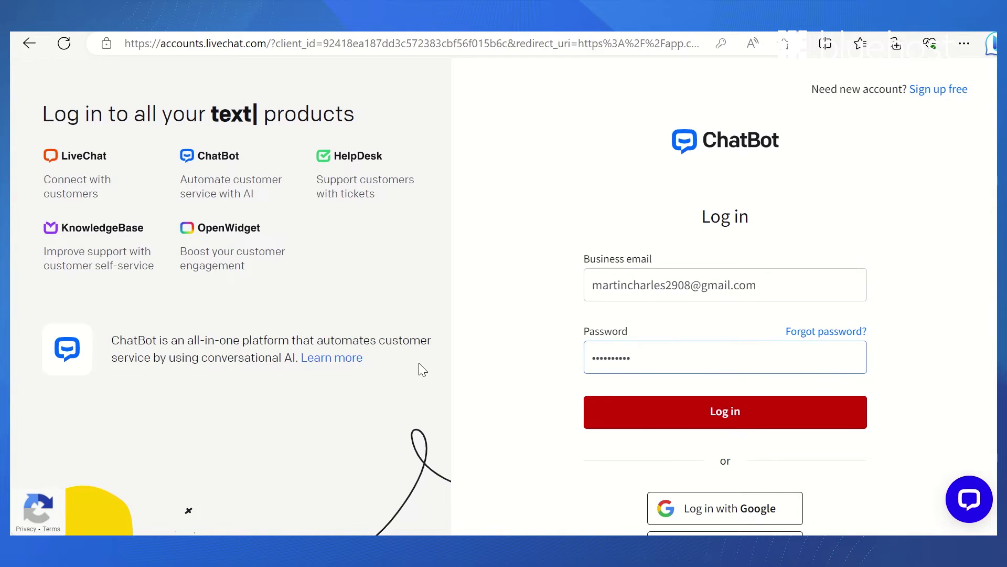
click(696, 412)
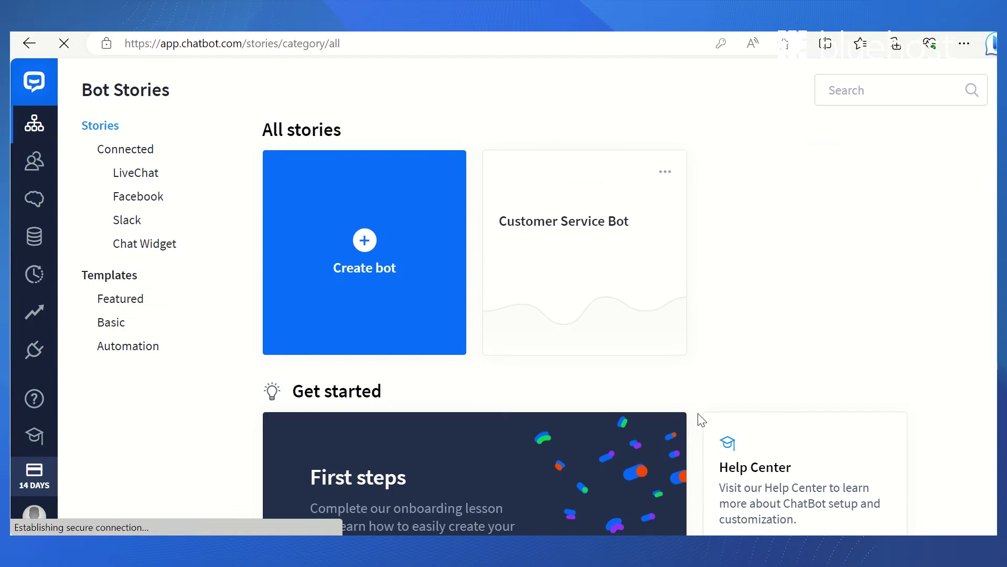
Step: Create a new bot from the Customer Service Bot template and publish it without a version name
click(362, 266)
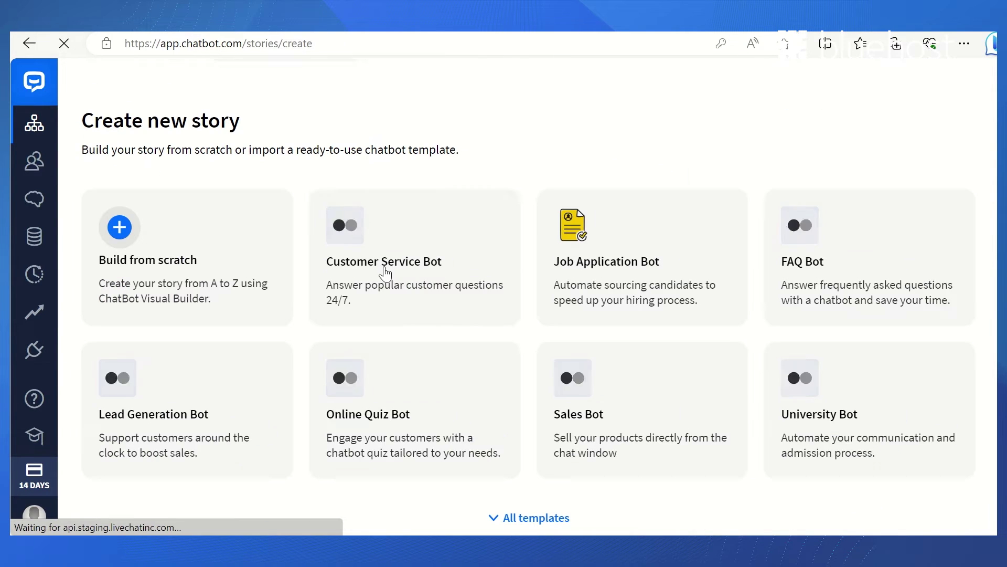
click(470, 275)
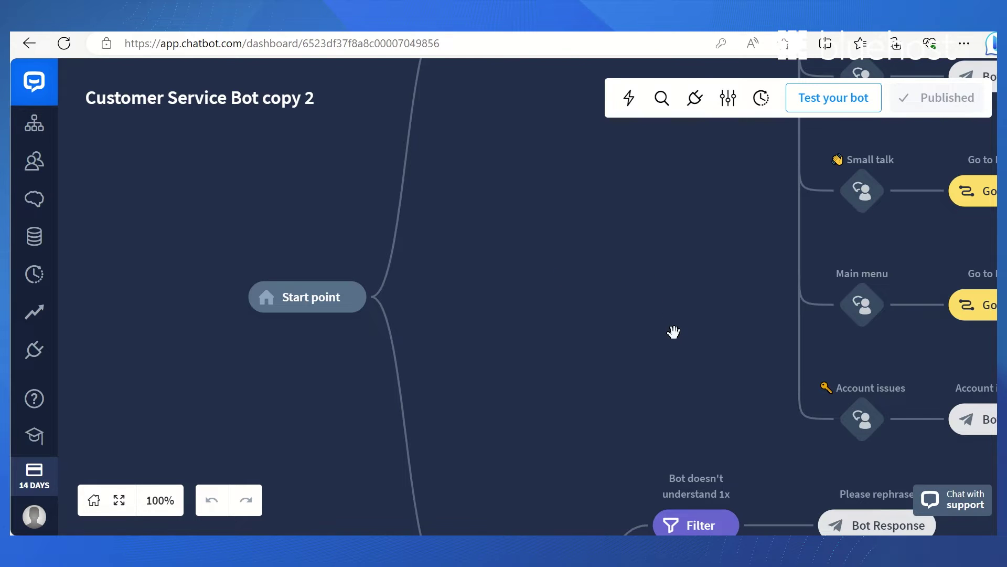
click(946, 107)
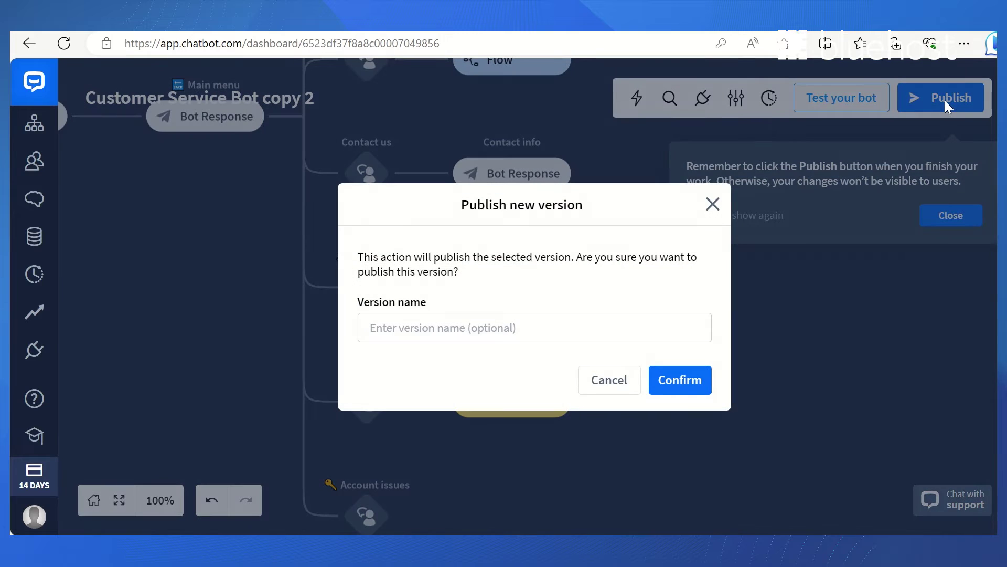
click(677, 379)
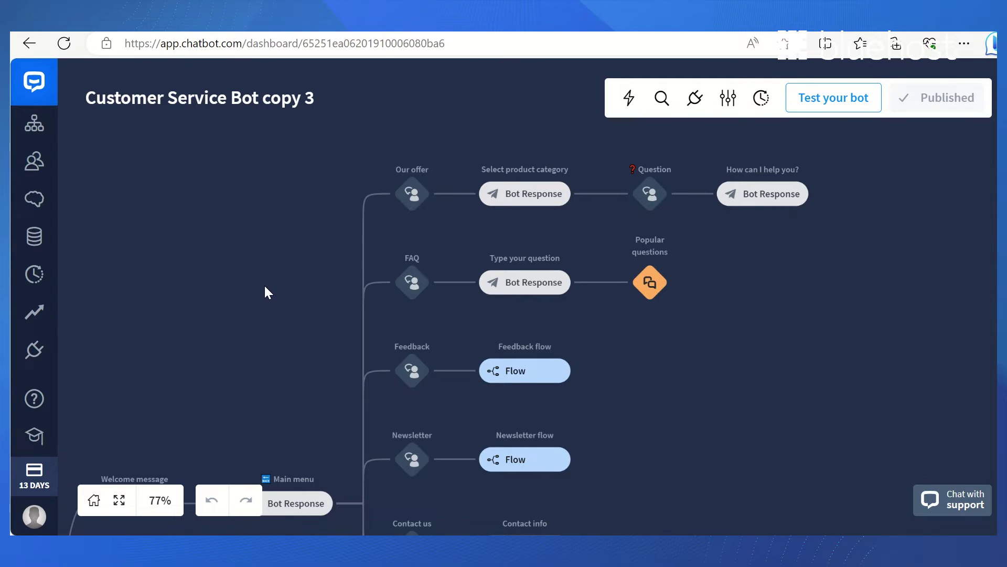
Step: Examine the keywords and user messages of the Our offer user input block and close it without saving
mouse_move(411, 205)
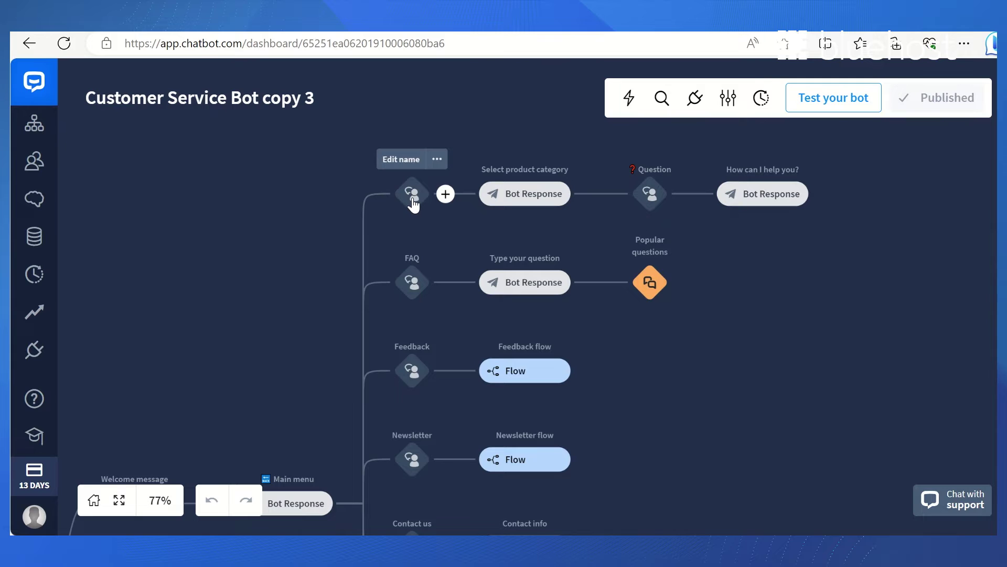
click(412, 198)
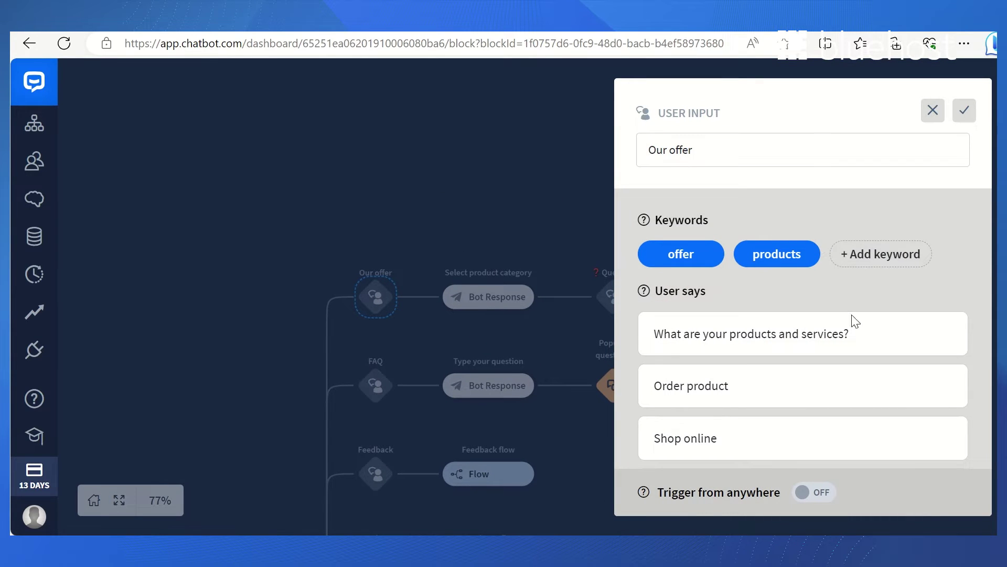
click(814, 336)
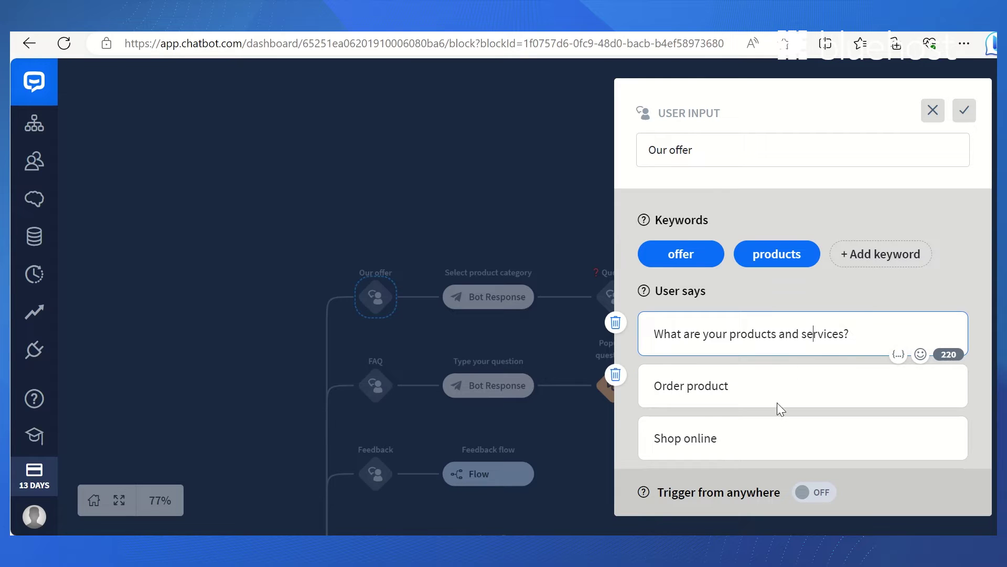
scroll(778, 402, down, 3)
scroll(767, 370, down, 1)
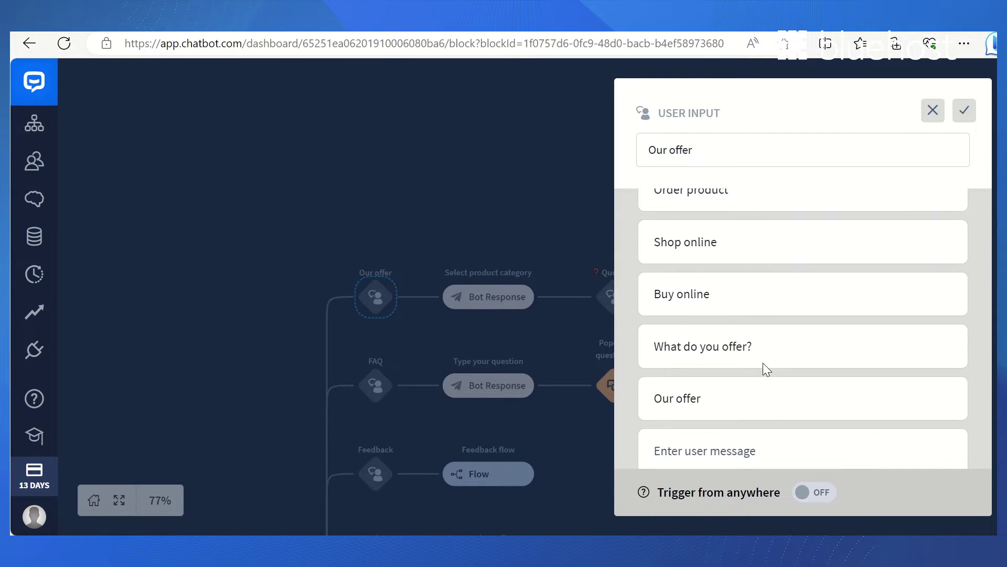
click(932, 111)
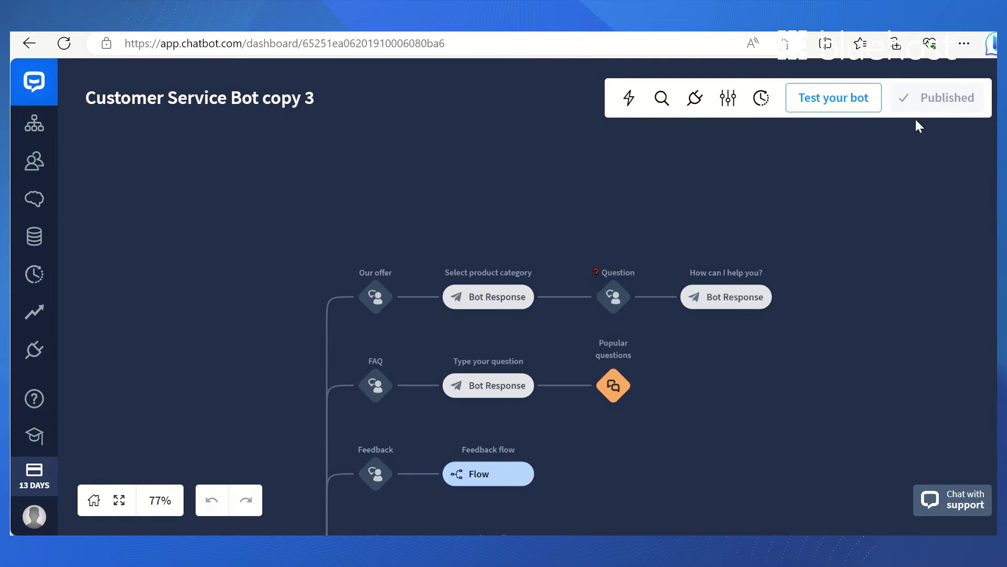
Step: Examine the product cards and available response types in the Select product category bot response and close it without saving
mouse_move(505, 314)
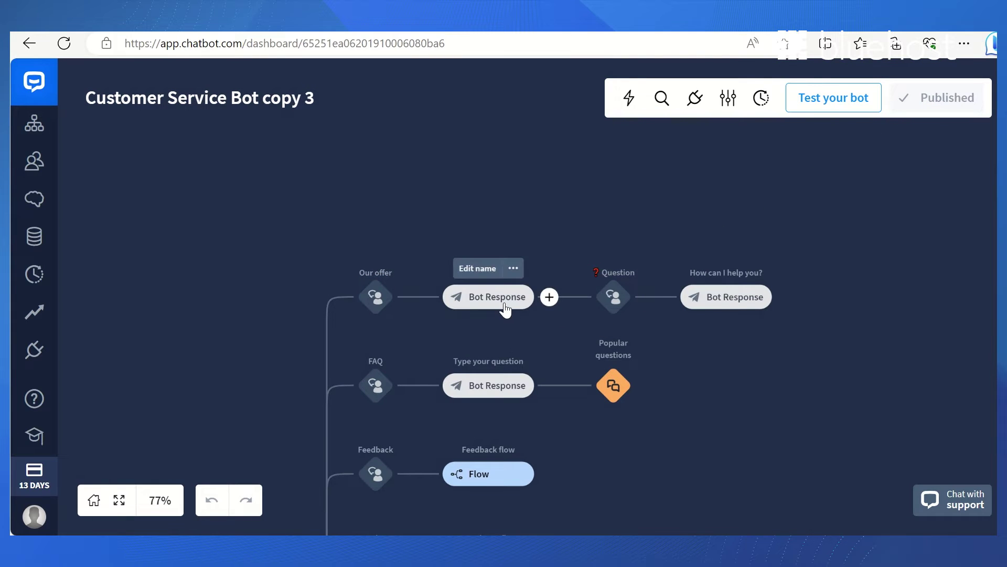
click(501, 299)
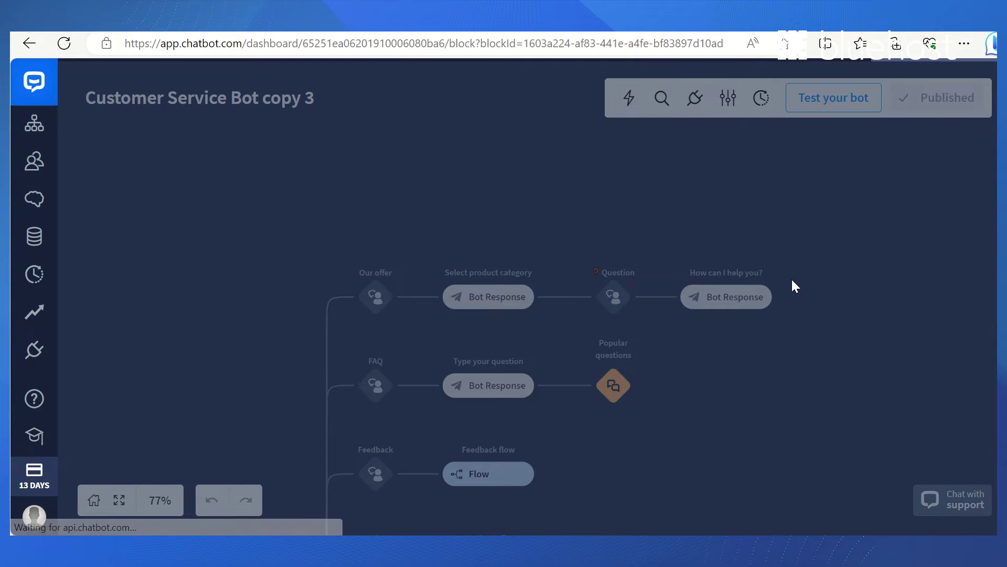
scroll(791, 341, down, 3)
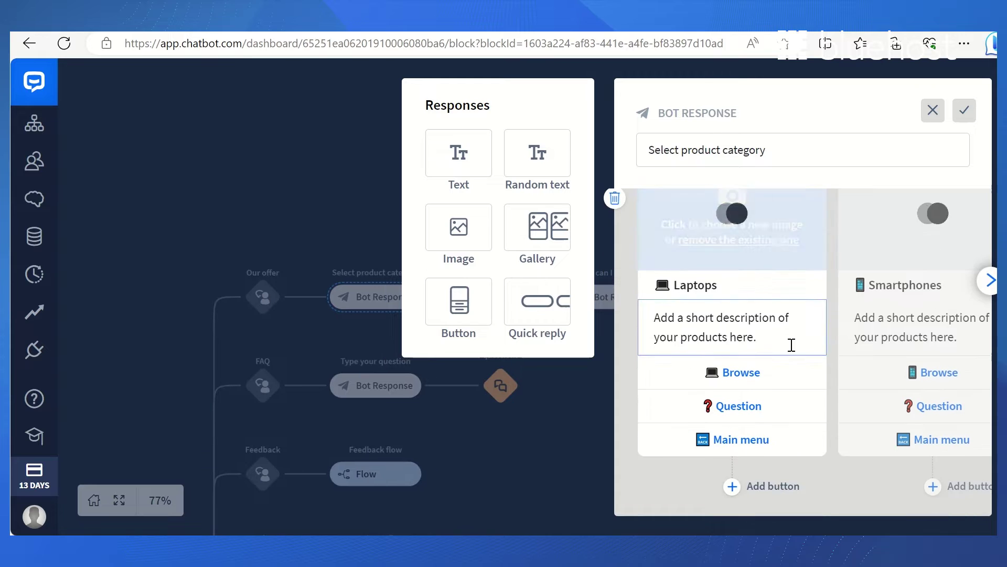
scroll(795, 351, up, 3)
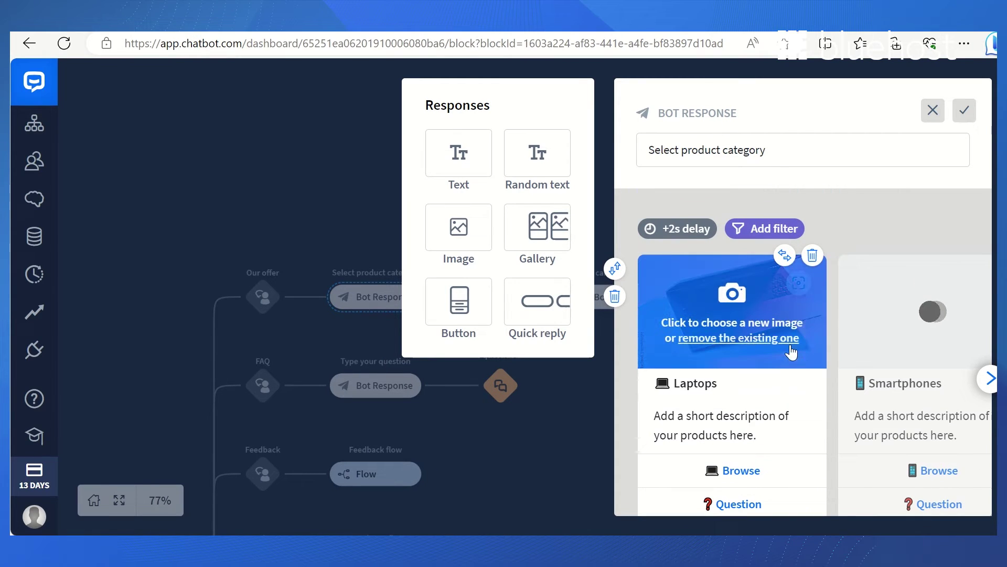
click(933, 111)
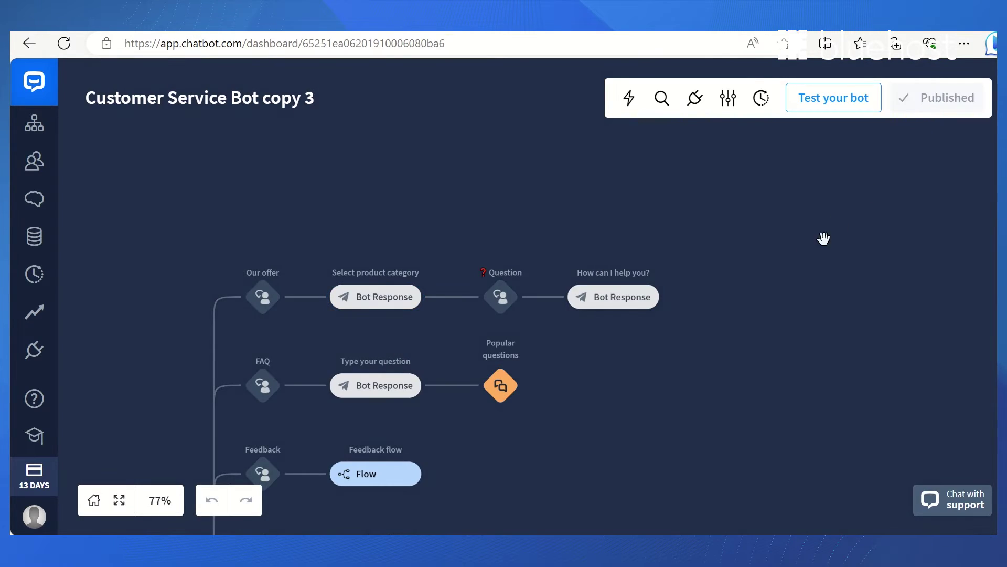
Step: Open the Question user input block in the Our offer branch to examine its keywords and user messages
mouse_move(611, 315)
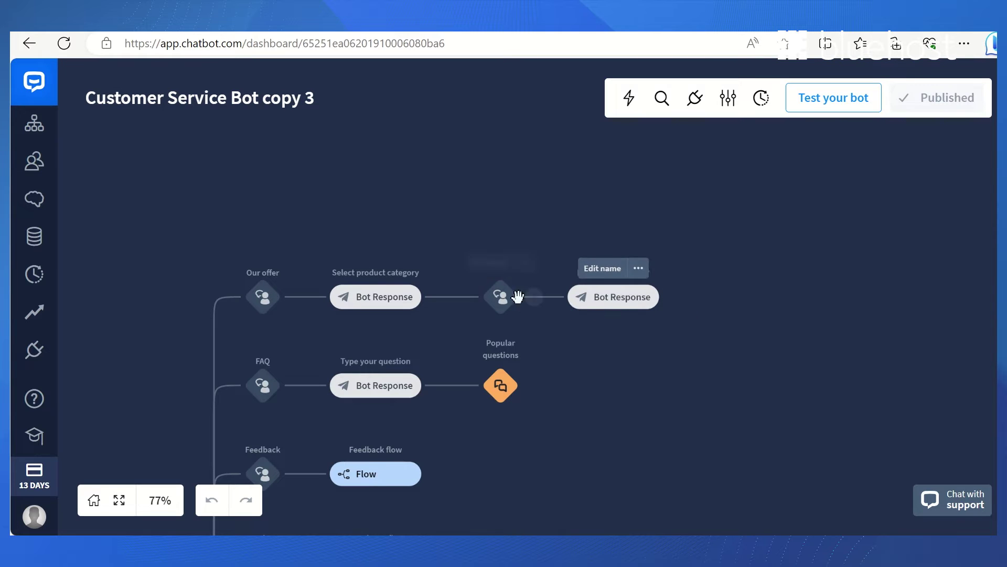
click(502, 297)
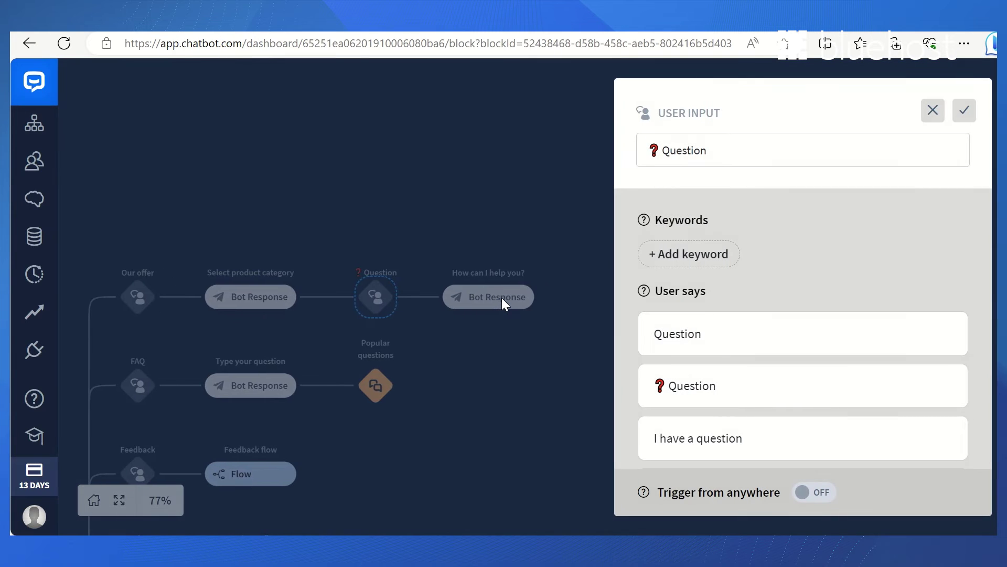